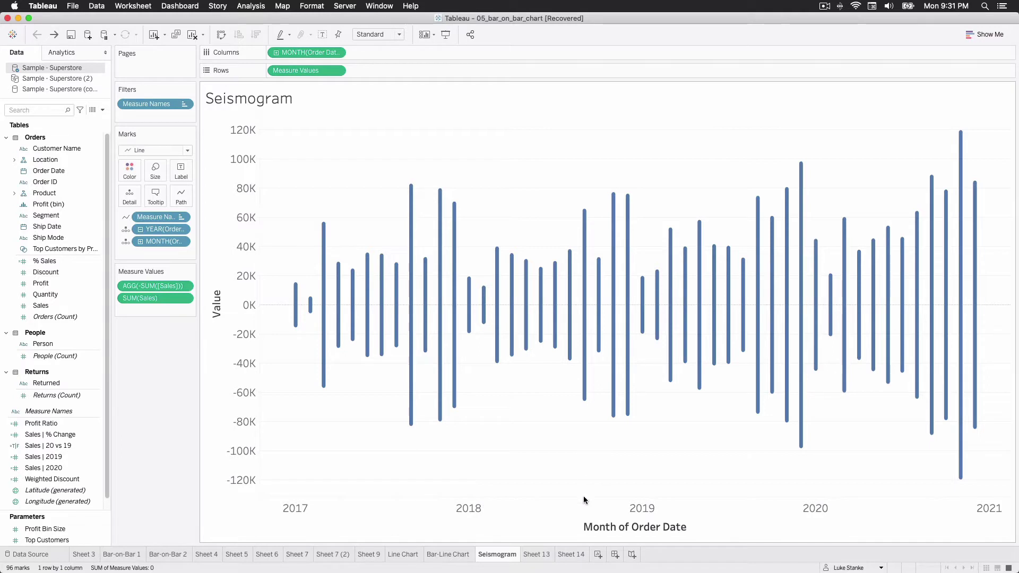
# On a new worksheet, place Order Date on Columns as a continuous Month axis
pyautogui.click(597, 554)
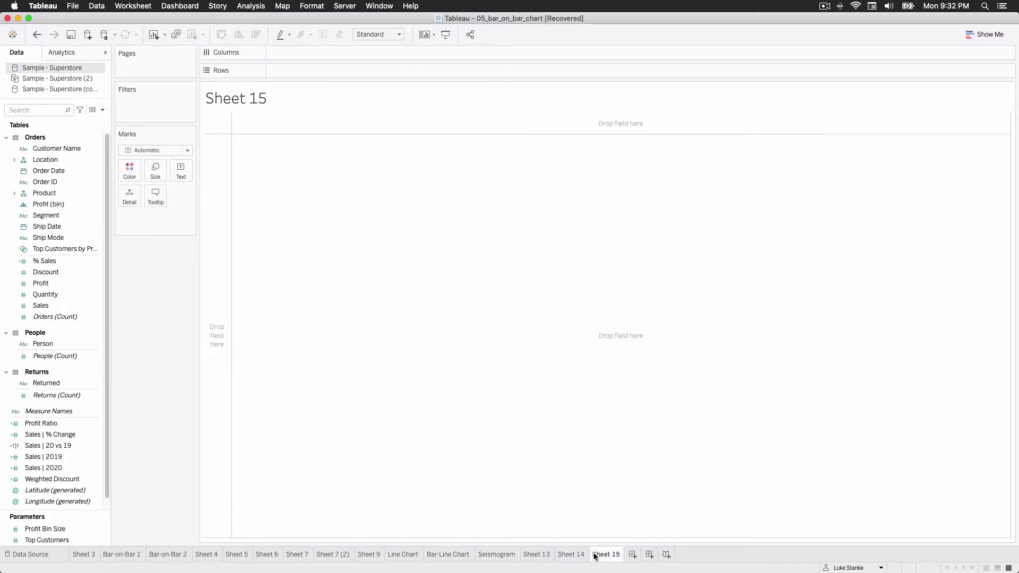
pyautogui.click(49, 168)
pyautogui.moveTo(71, 173); pyautogui.dragTo(317, 57)
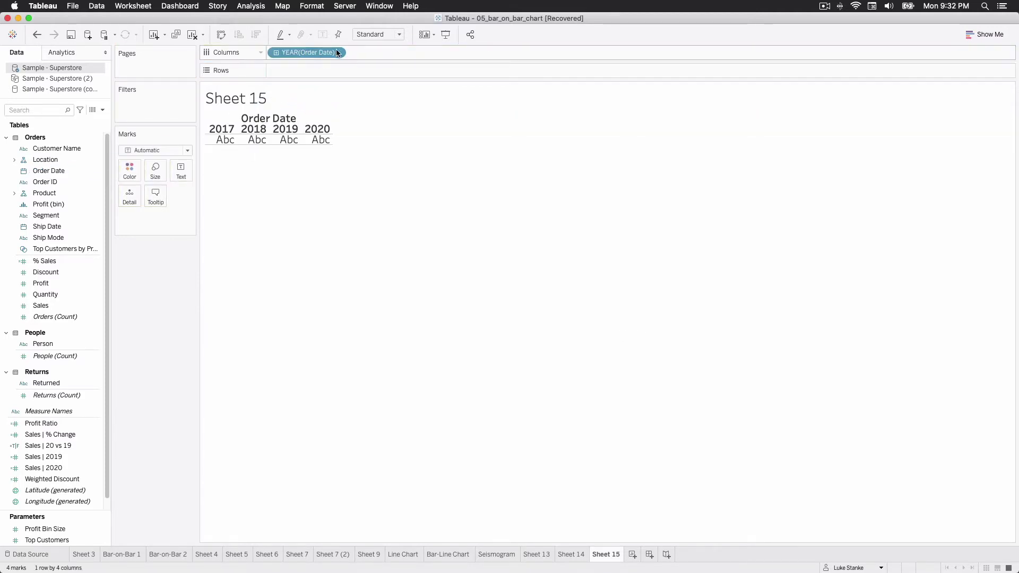
pyautogui.click(336, 53)
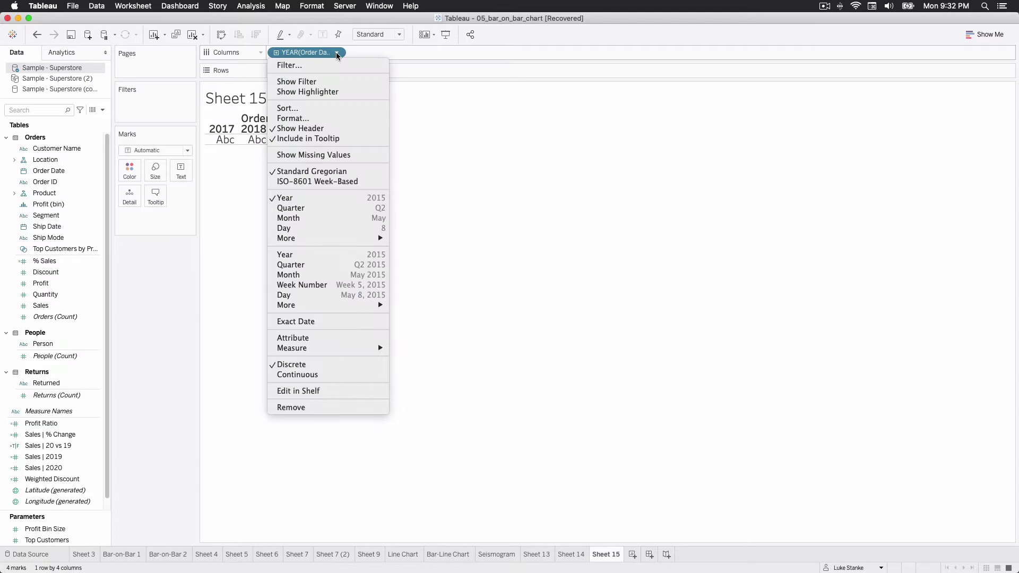
pyautogui.click(346, 277)
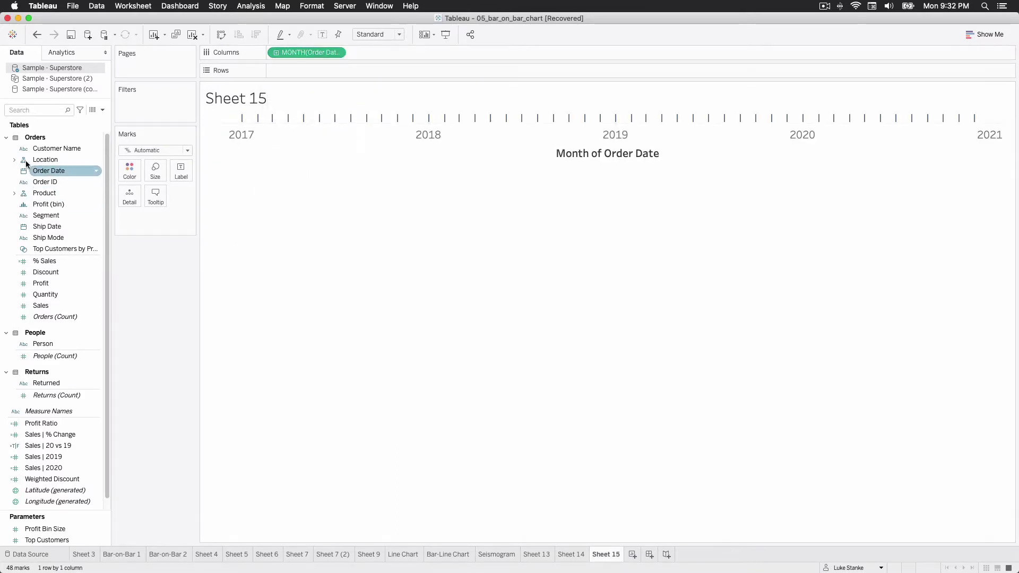
# Put Measure Names on Detail and Measure Values on Rows
pyautogui.click(26, 110)
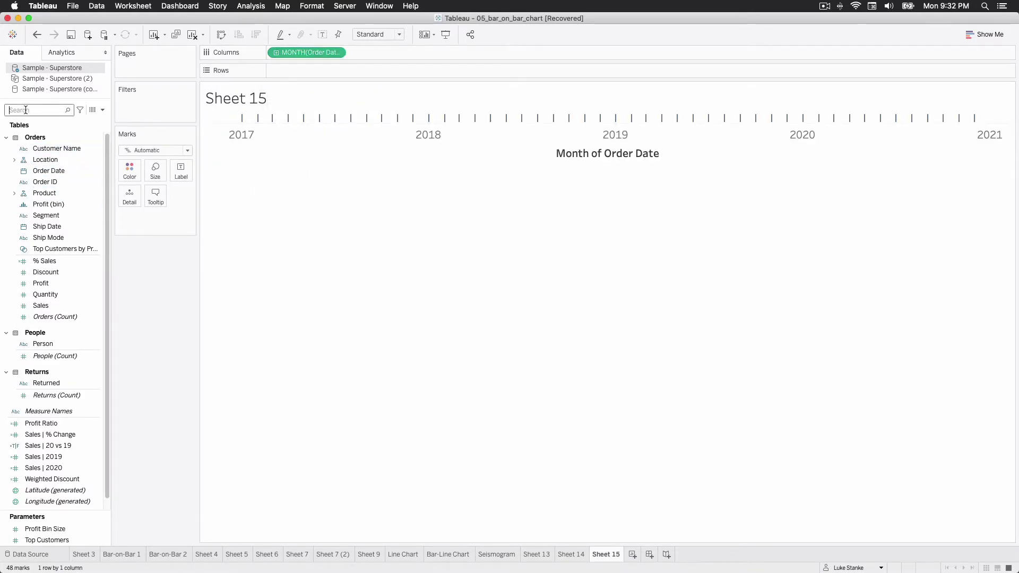
pyautogui.write('me')
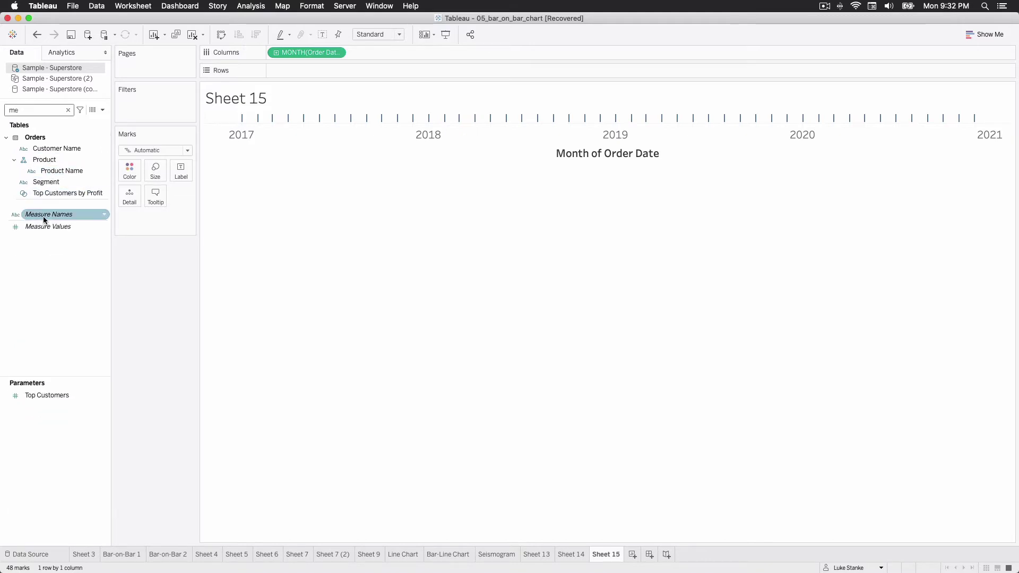
pyautogui.moveTo(44, 219); pyautogui.dragTo(139, 223)
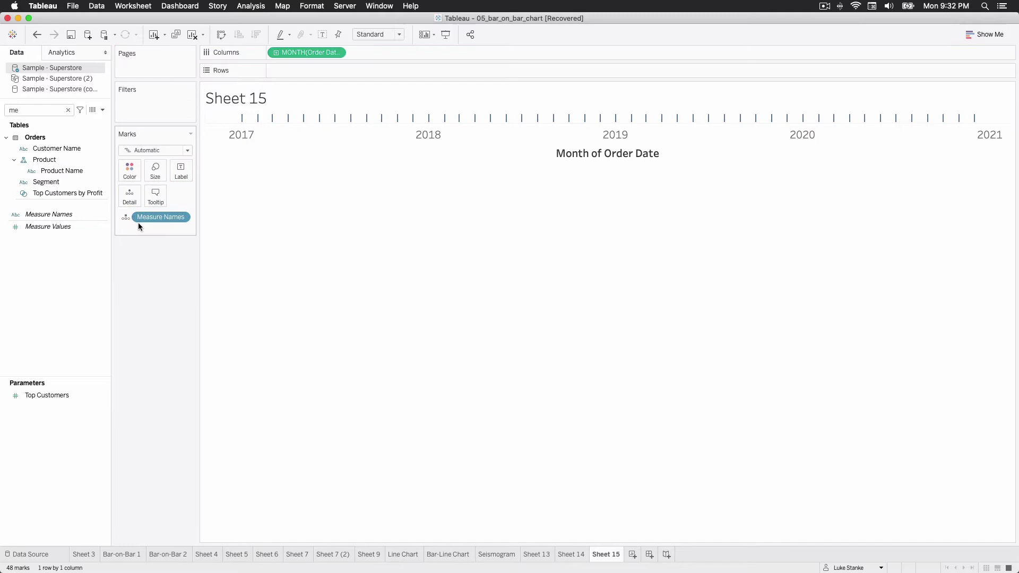
pyautogui.moveTo(54, 227); pyautogui.dragTo(337, 76)
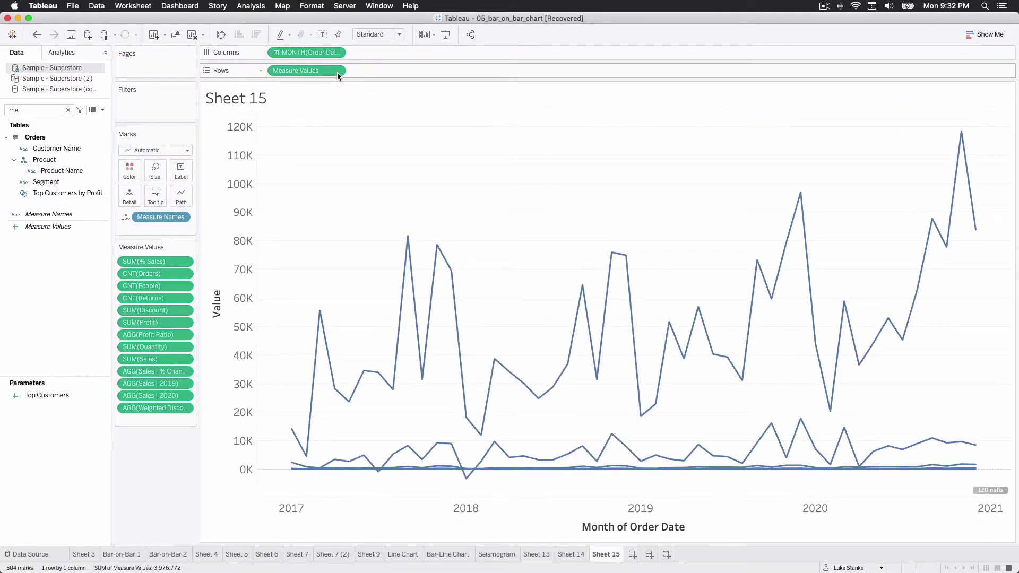
# Add an ad-hoc calculation -SUM([Sales]) to the Measure Values card
pyautogui.doubleClick(133, 418)
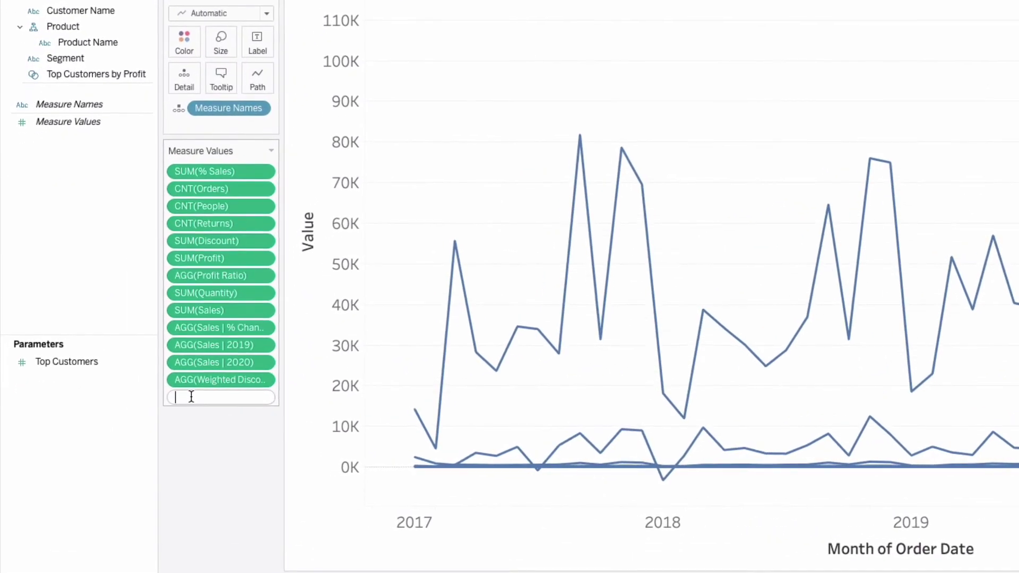
pyautogui.write('-SUM')
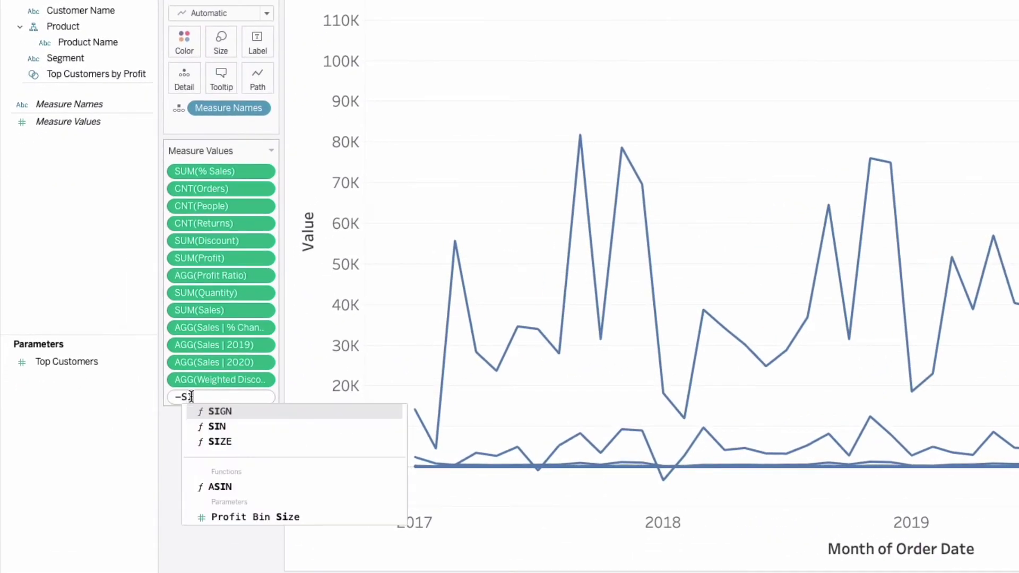
pyautogui.press('BackSpace')
pyautogui.write('M')
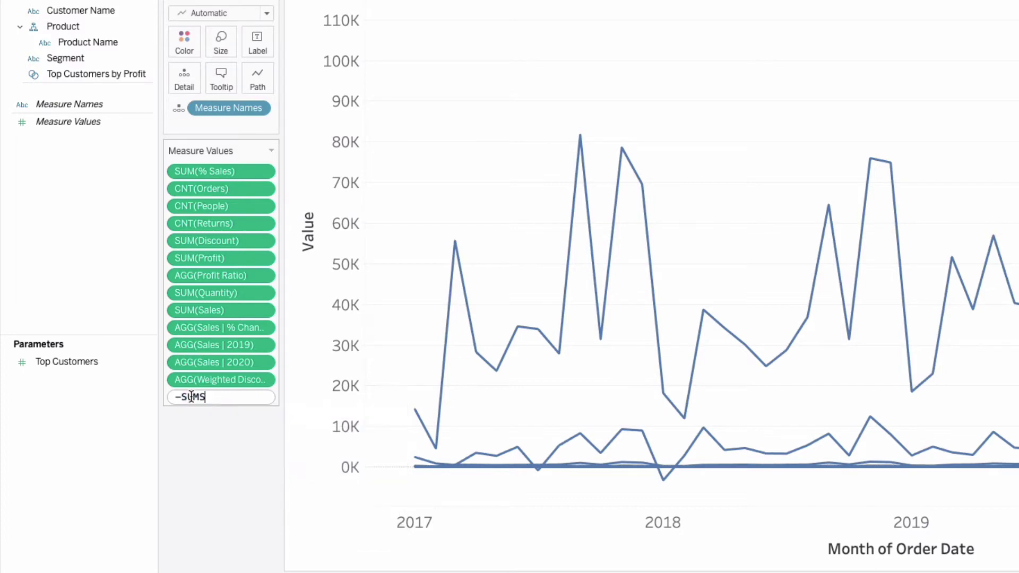
pyautogui.write('([Sales])')
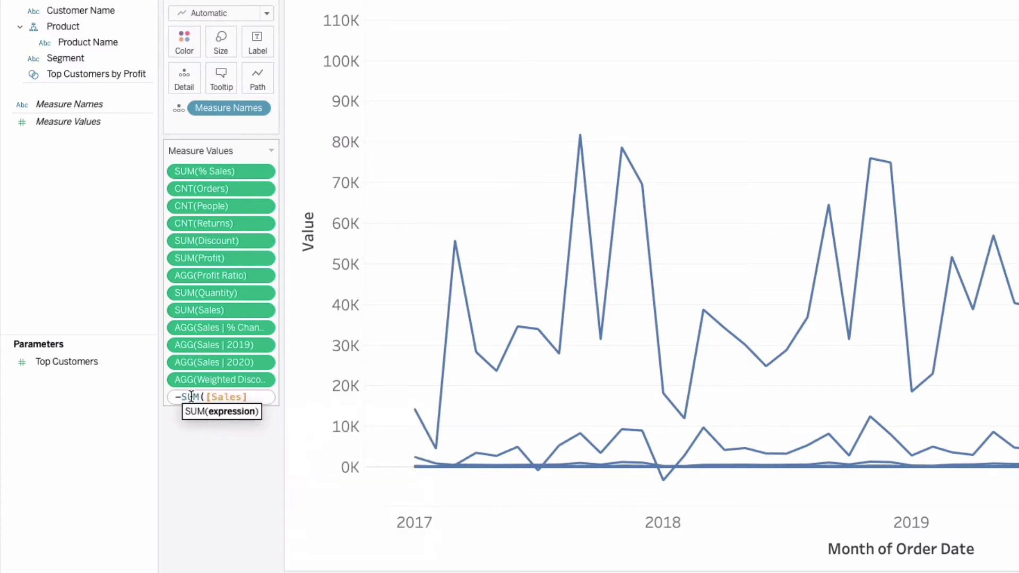
pyautogui.press('Return')
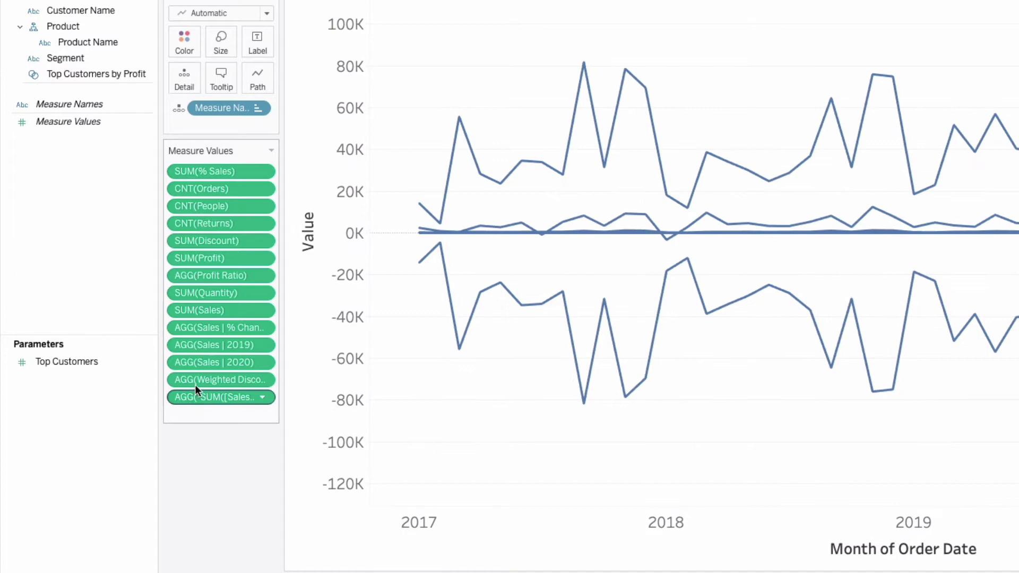
# Remove Weighted Discount, Sales | 2020, Sales | 2019 and Quantity through % Sales from Measure Values
pyautogui.moveTo(197, 379); pyautogui.dragTo(145, 360)
pyautogui.moveTo(225, 362); pyautogui.dragTo(123, 333)
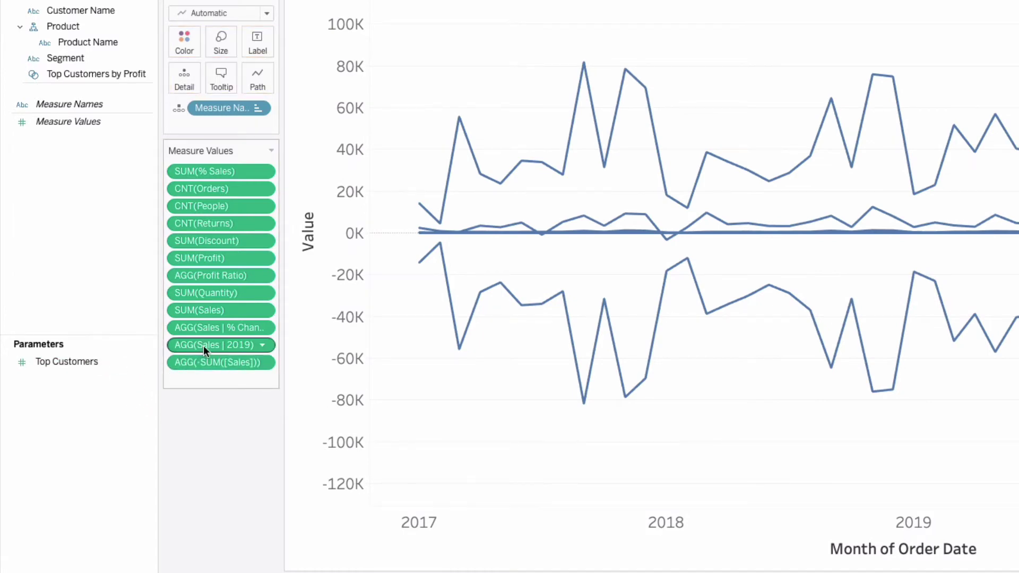
pyautogui.moveTo(203, 346); pyautogui.dragTo(152, 296)
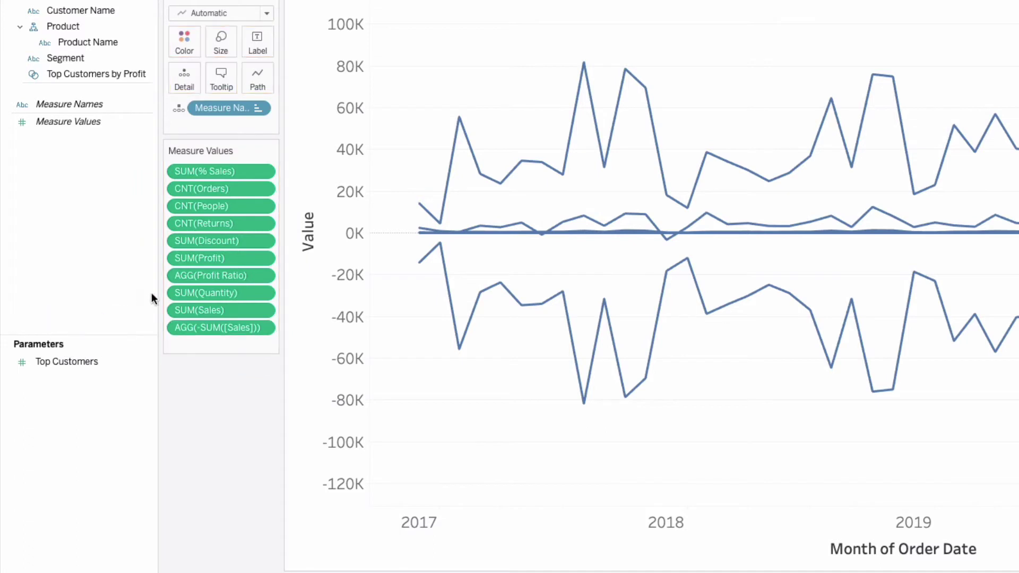
pyautogui.click(190, 294)
pyautogui.keyDown('shift'); pyautogui.click(195, 171); pyautogui.keyUp('shift')
pyautogui.moveTo(194, 170); pyautogui.dragTo(95, 170)
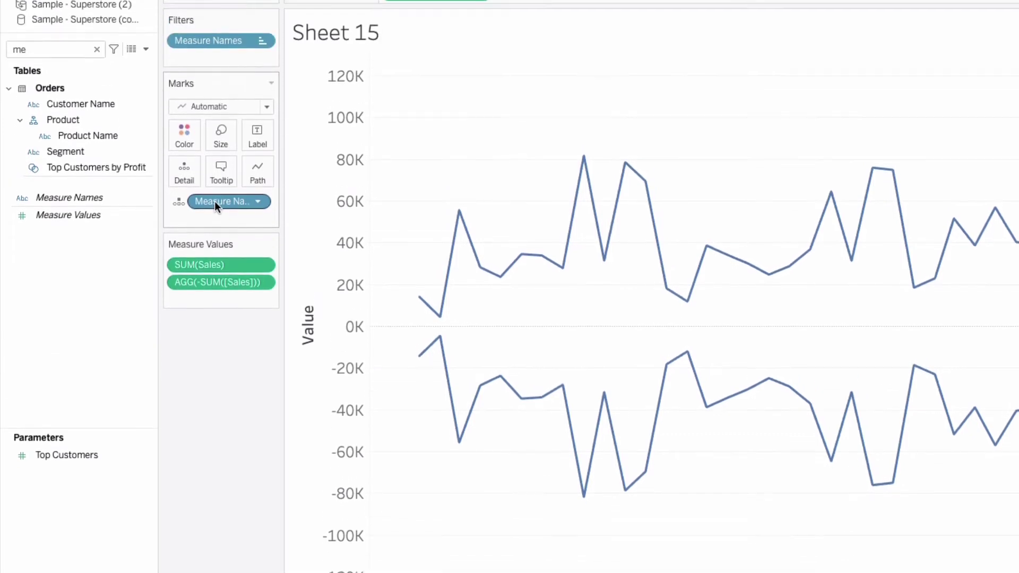
# Set Measure Names as the line path and add Order Date to Marks as continuous Month
pyautogui.moveTo(215, 202); pyautogui.dragTo(192, 201)
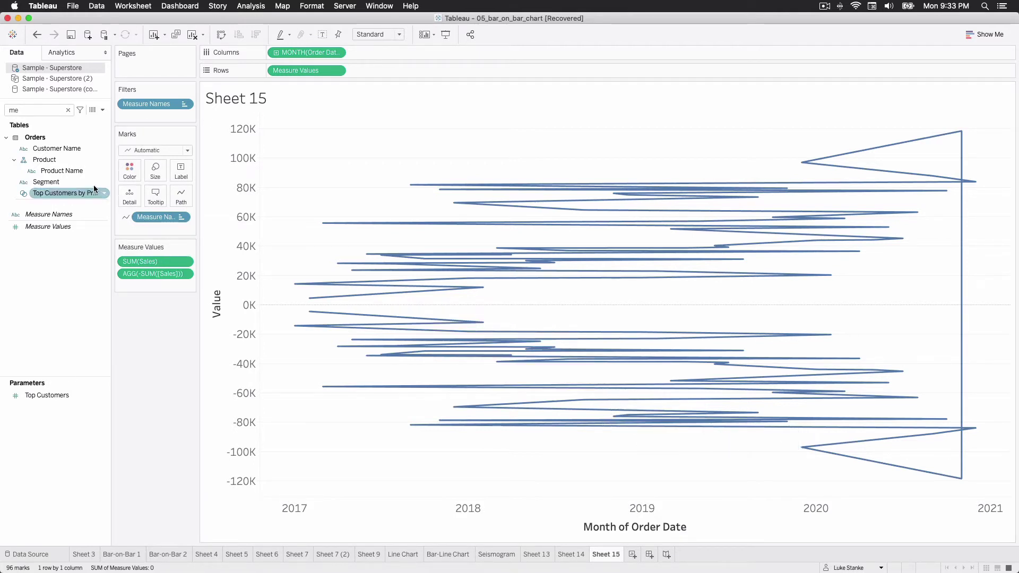
pyautogui.click(47, 113)
pyautogui.write('ord')
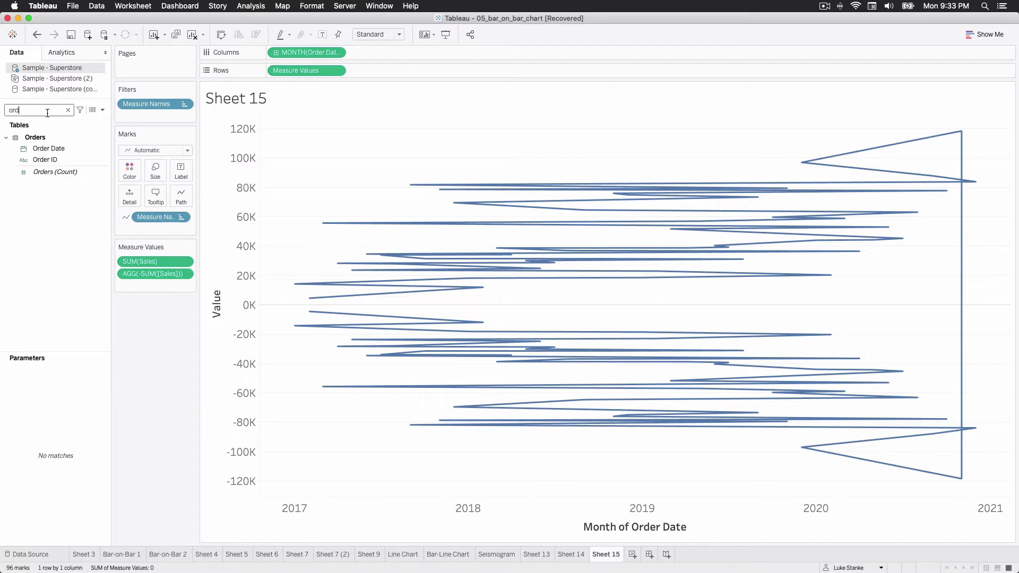
pyautogui.moveTo(49, 149); pyautogui.dragTo(130, 193)
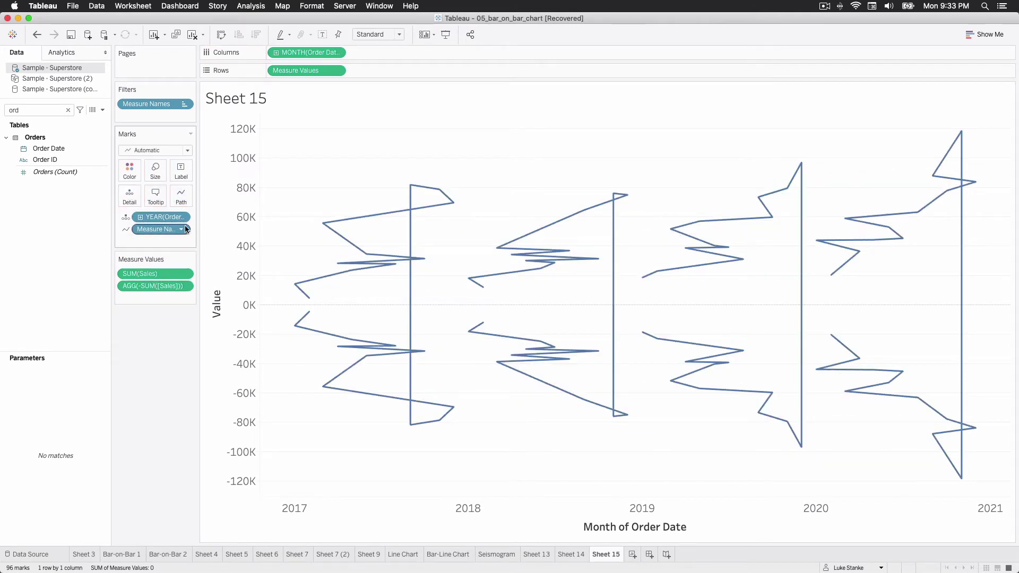
pyautogui.click(183, 218)
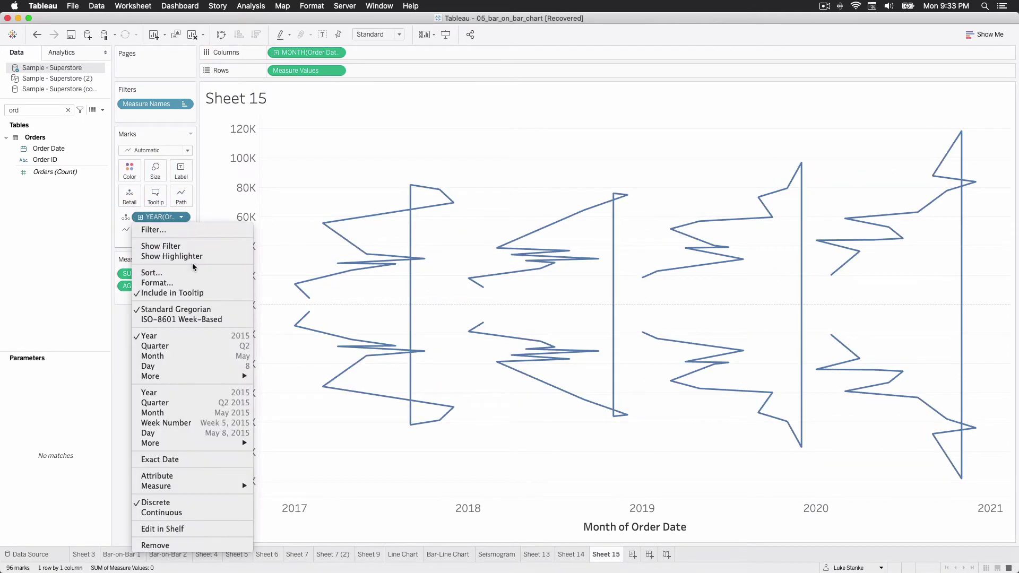
pyautogui.click(192, 412)
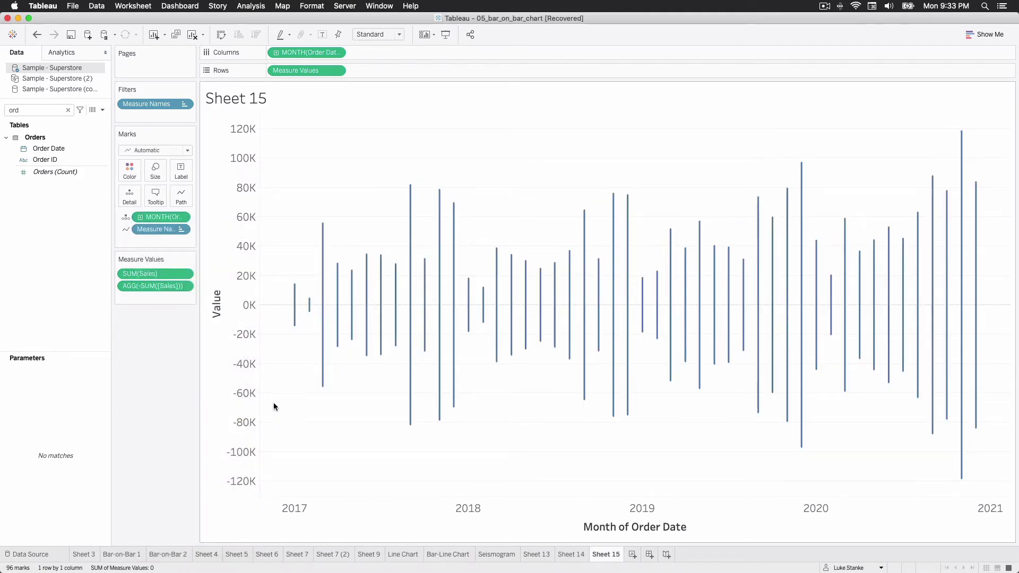
# Increase the mark size slider to make the bars thicker
pyautogui.click(158, 170)
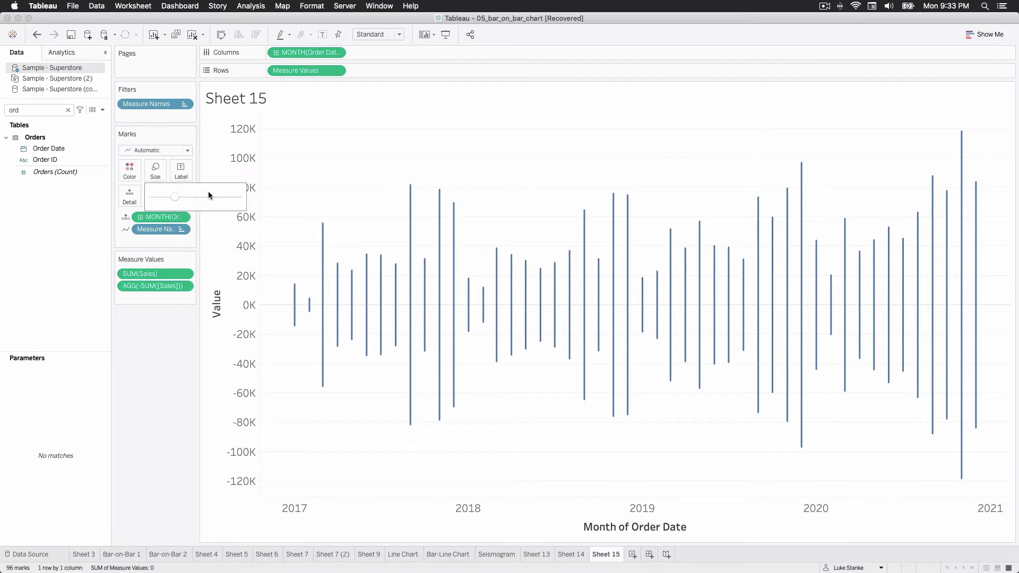
pyautogui.click(192, 200)
pyautogui.moveTo(192, 200)
pyautogui.mouseDown()
pyautogui.moveTo(214, 201)
pyautogui.moveTo(194, 199)
pyautogui.mouseUp()
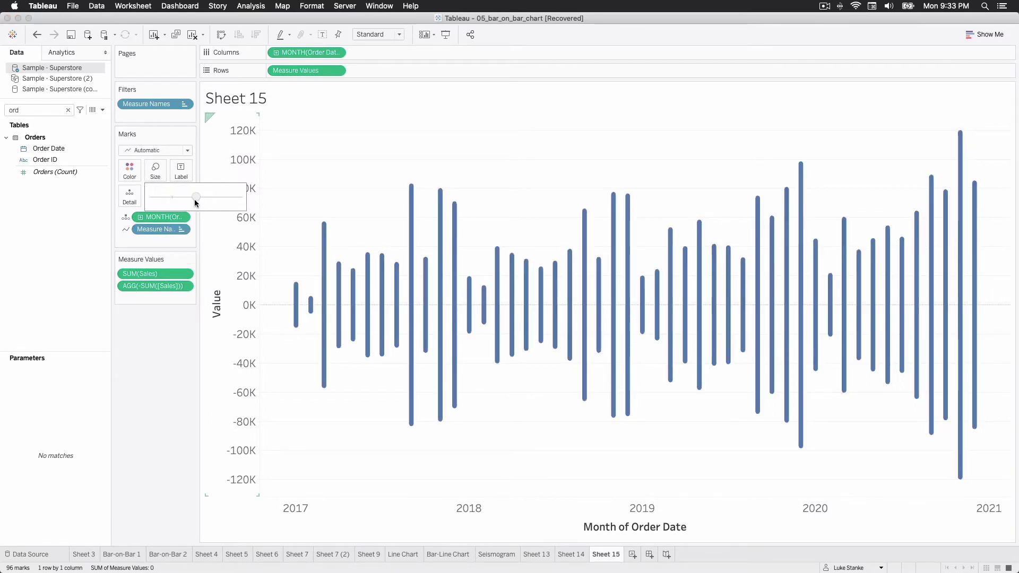
# Change both the Columns and Marks Order Date pills to Week Number
pyautogui.click(337, 55)
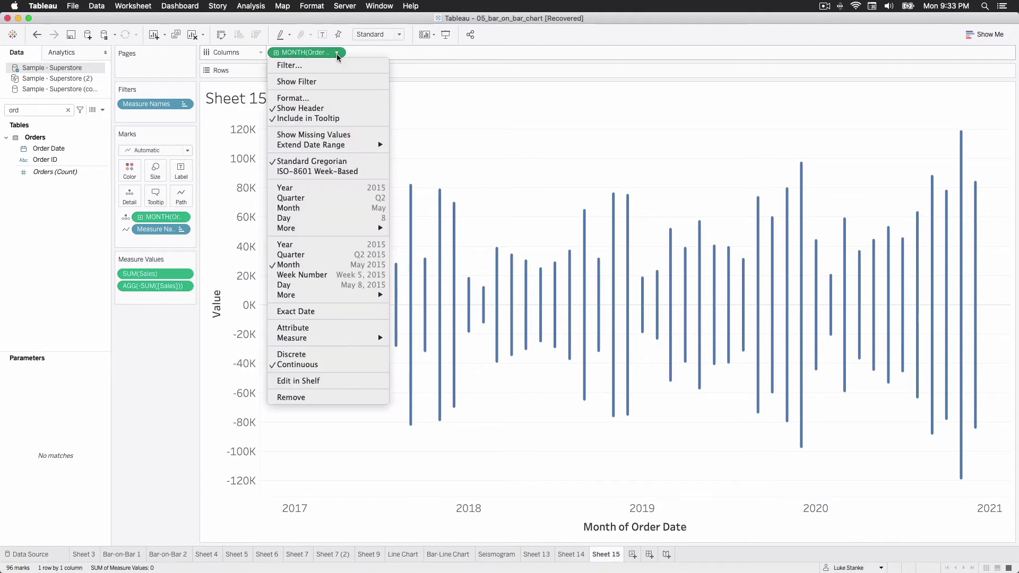
pyautogui.click(318, 275)
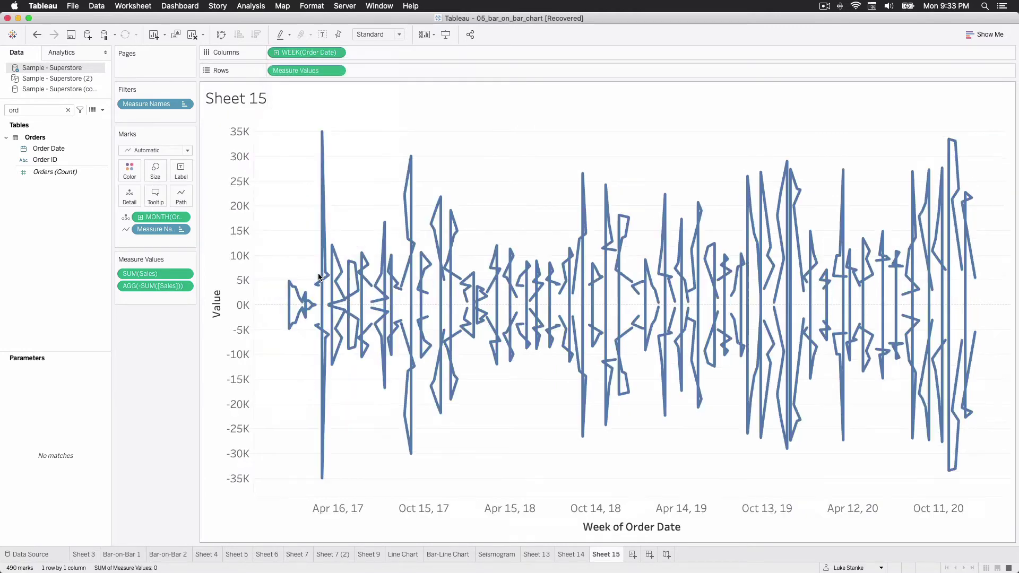
pyautogui.click(181, 218)
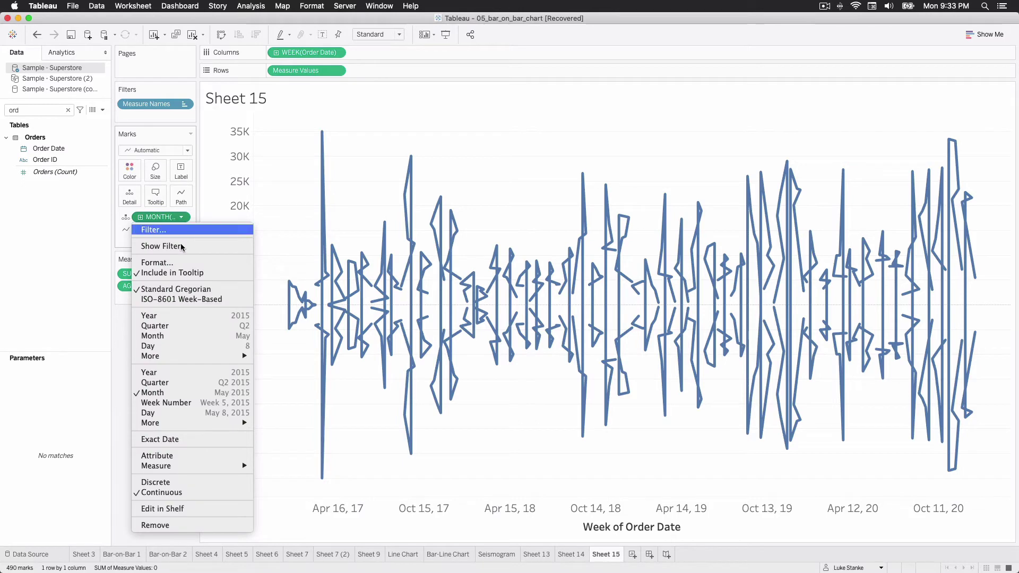
pyautogui.click(163, 404)
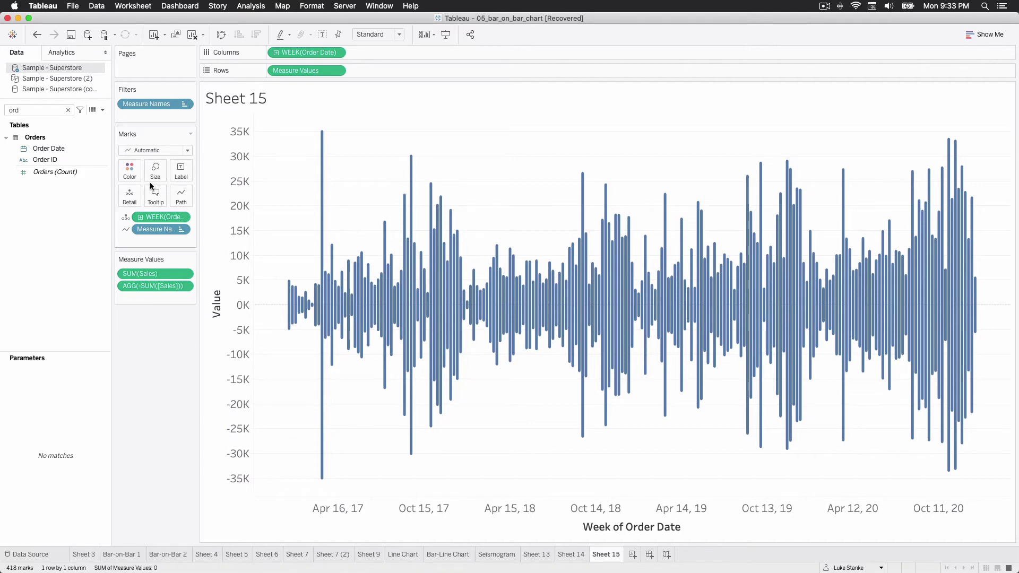
pyautogui.click(144, 275)
pyautogui.moveTo(143, 276); pyautogui.dragTo(133, 177)
pyautogui.press('super+z')
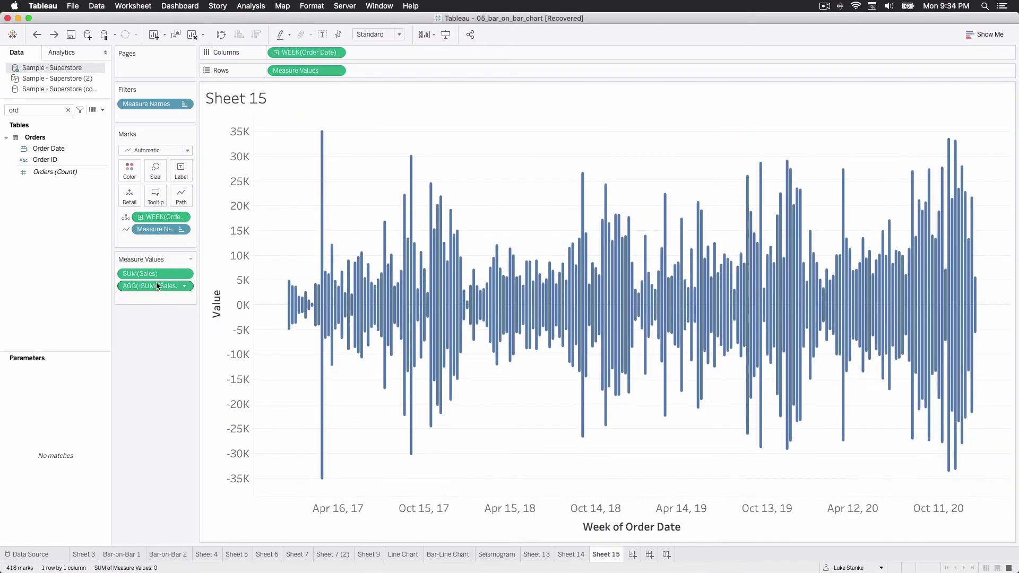
pyautogui.moveTo(153, 274); pyautogui.dragTo(138, 172)
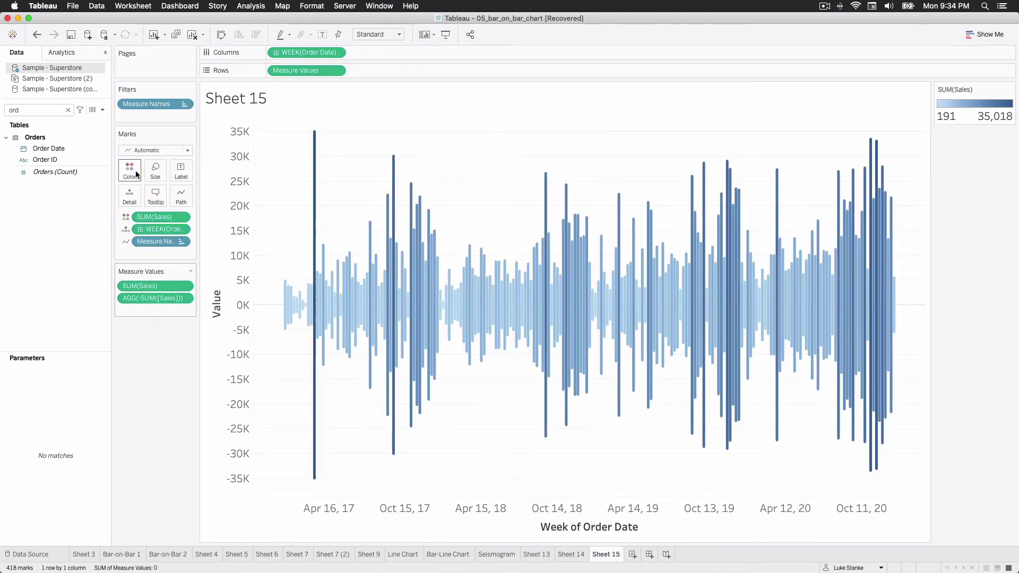
pyautogui.doubleClick(974, 103)
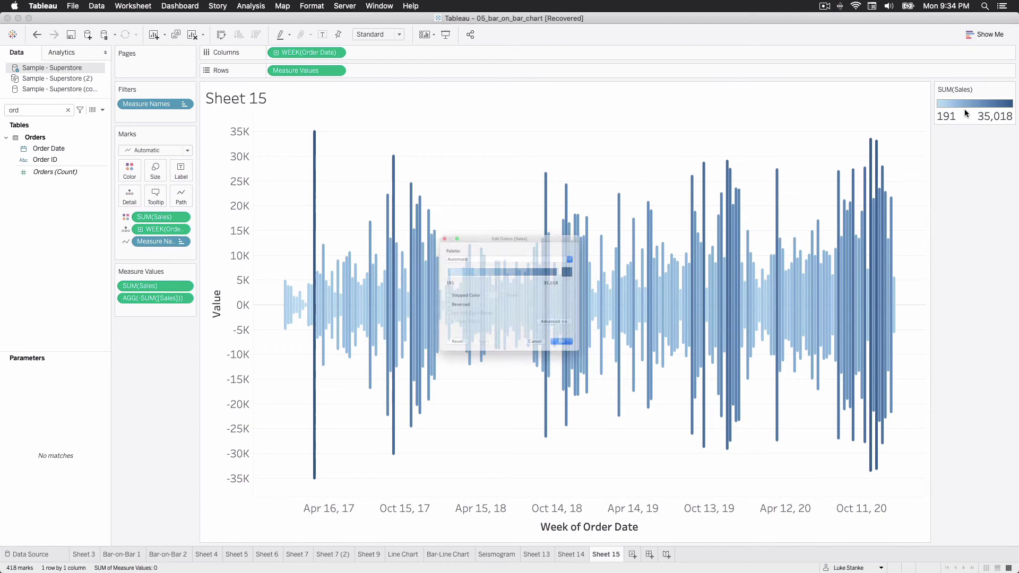
pyautogui.click(459, 240)
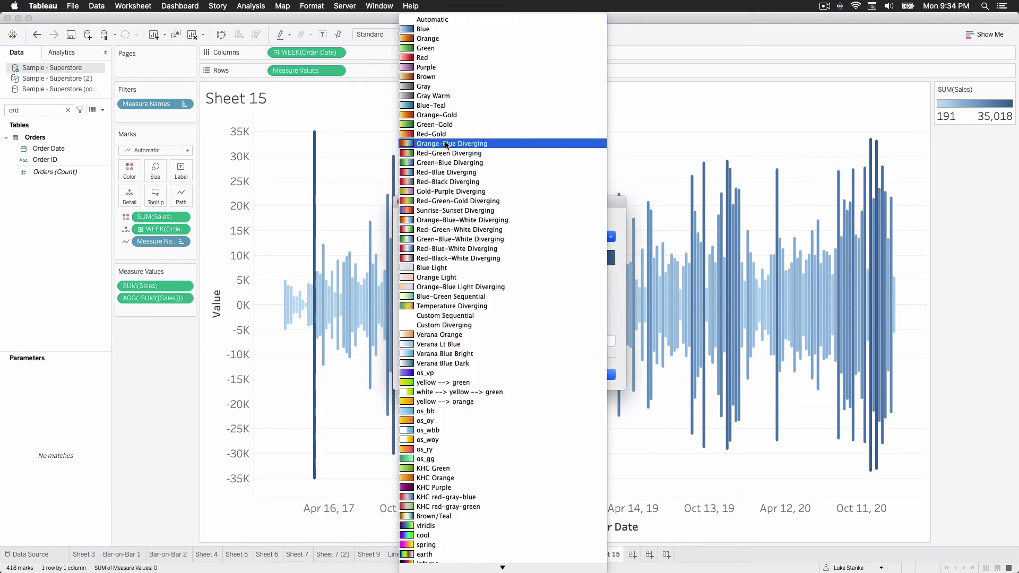
pyautogui.click(448, 144)
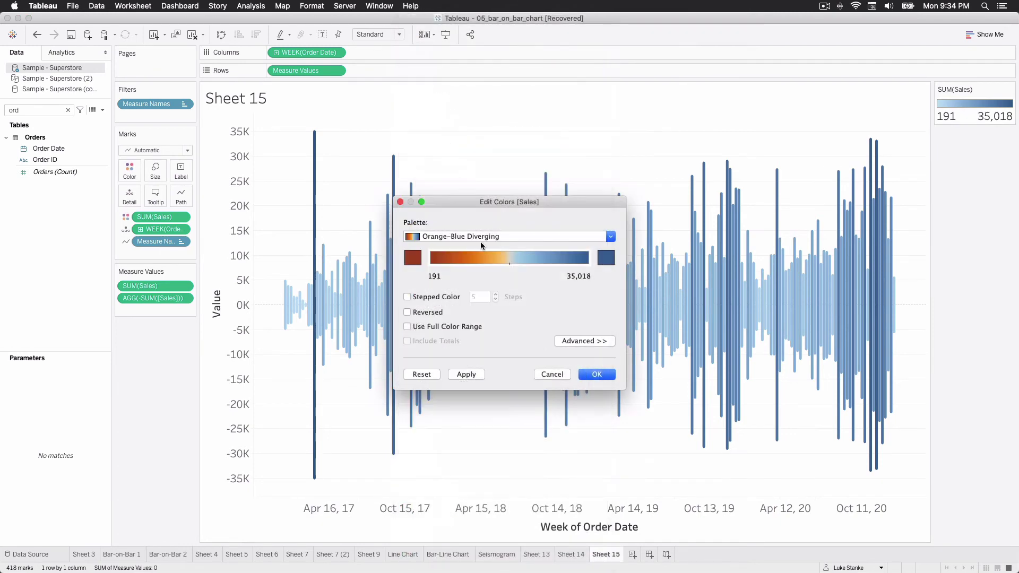
pyautogui.click(611, 374)
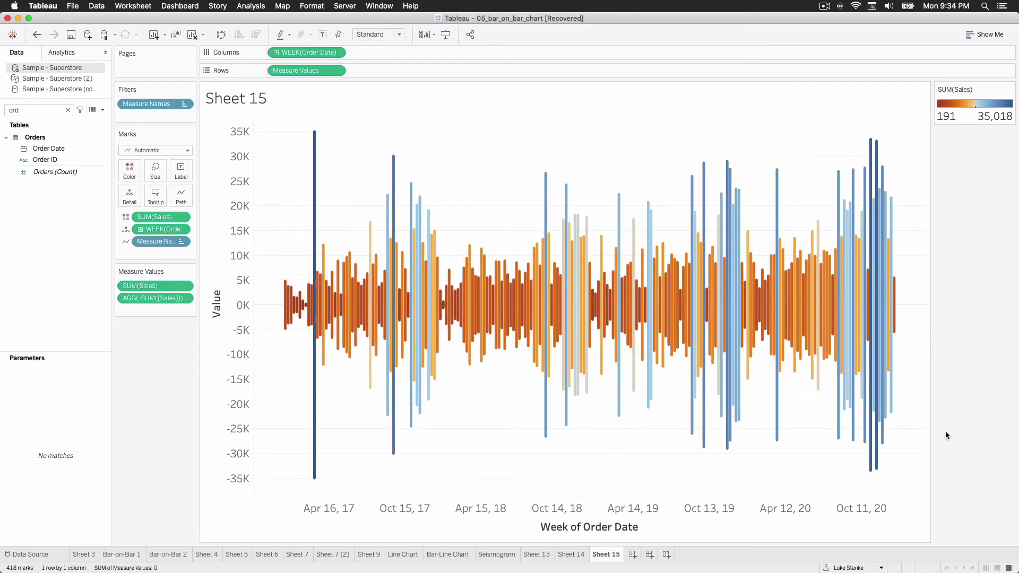
pyautogui.press('super+z')
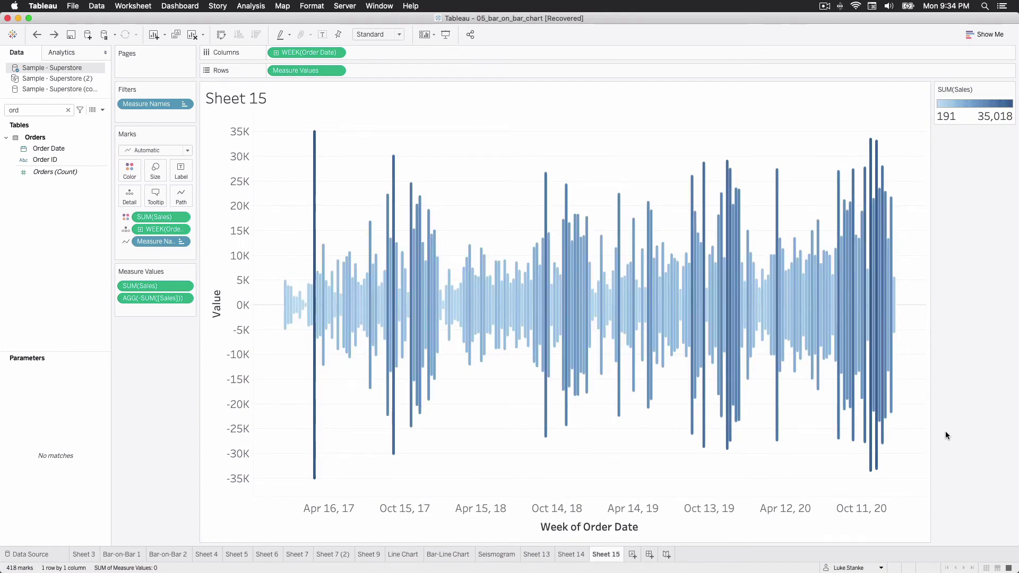
pyautogui.press('super+z')
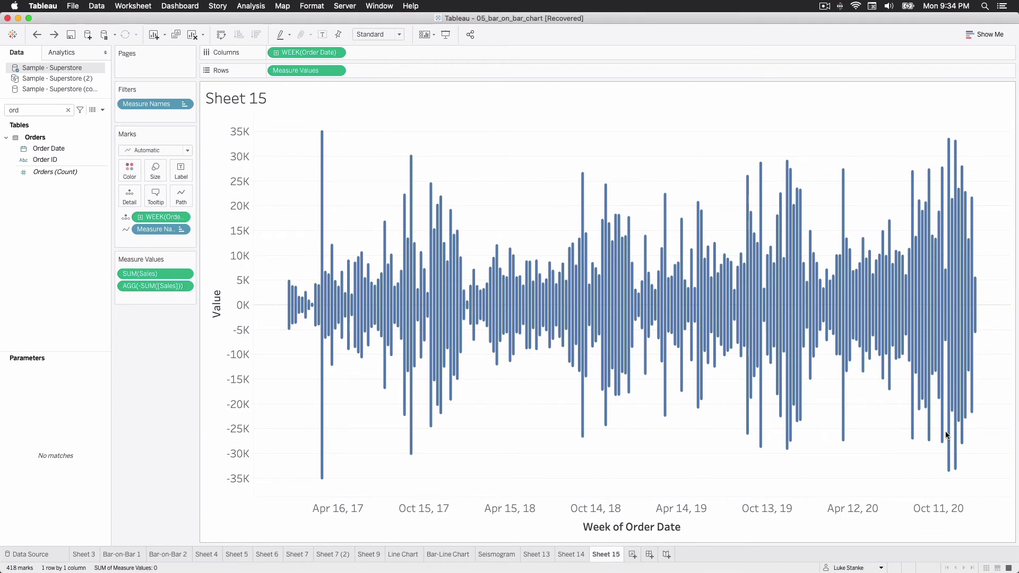